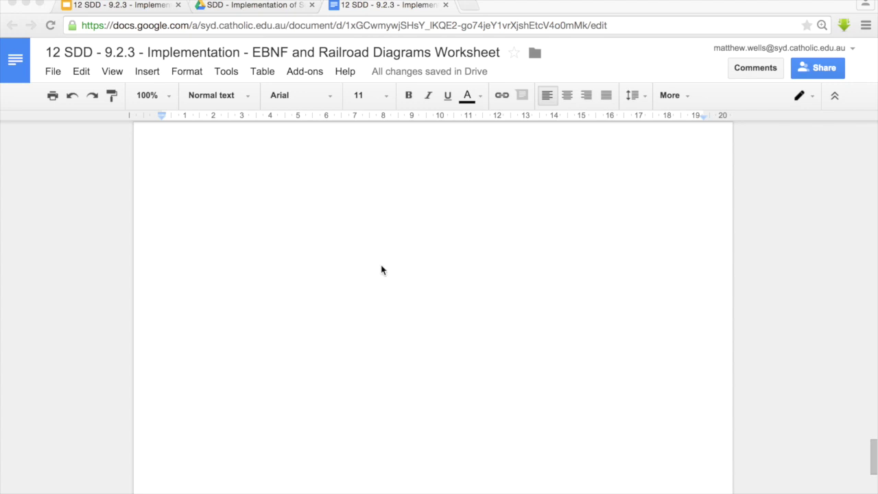
pyautogui.click(307, 77)
pyautogui.click(306, 73)
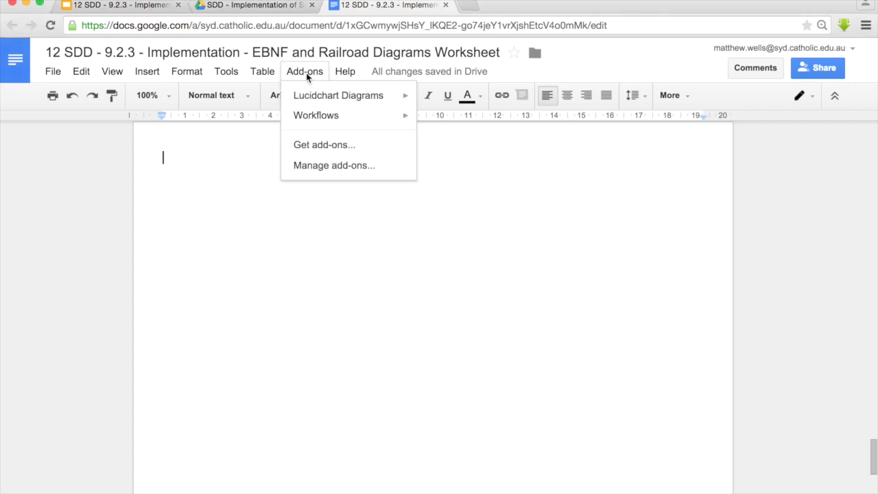
pyautogui.click(323, 154)
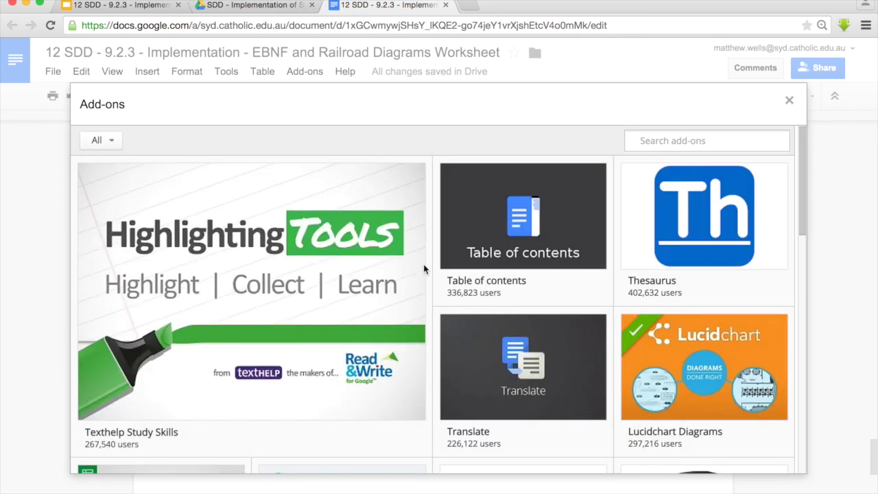
pyautogui.moveTo(716, 384)
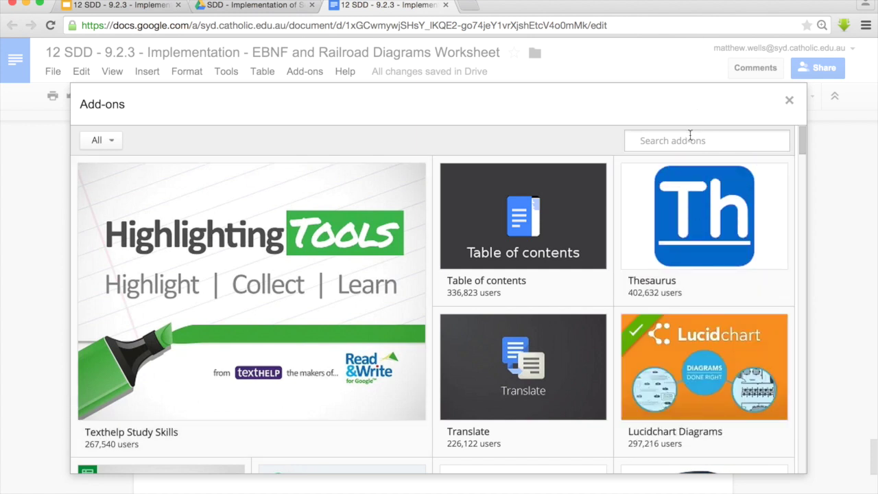
pyautogui.click(679, 367)
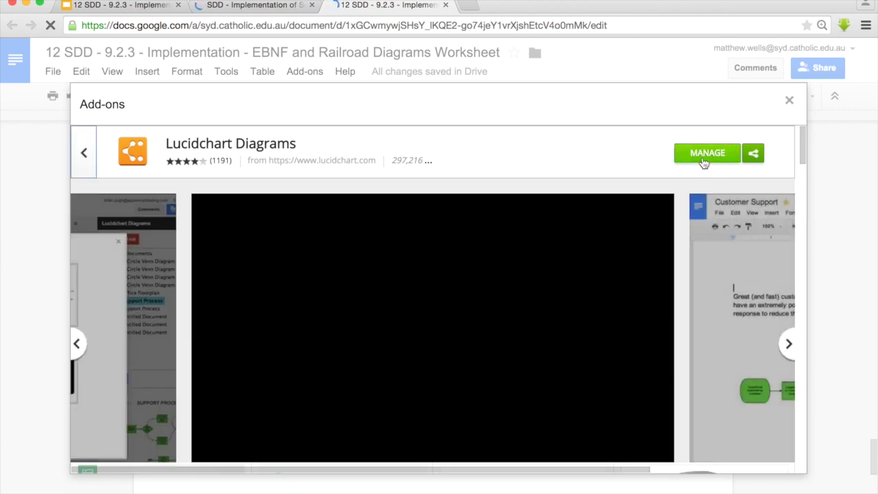
pyautogui.click(789, 102)
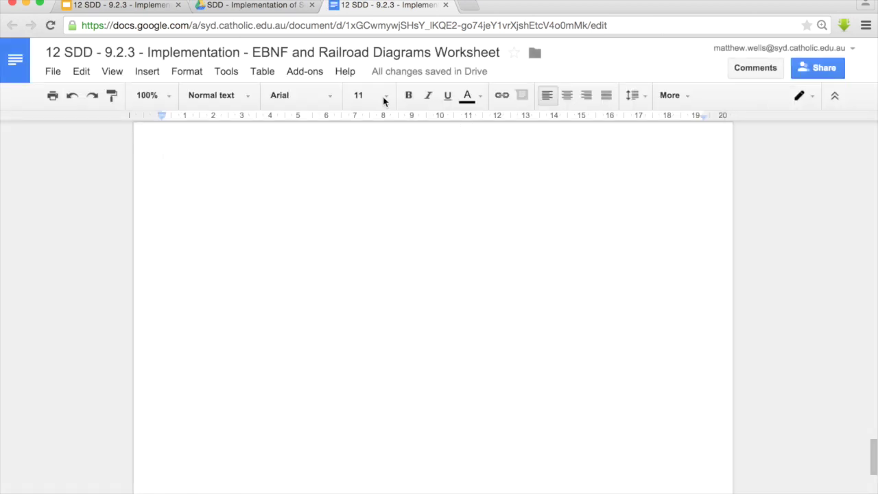
# Insert a new Lucidchart diagram from the Add-ons menu, opening a blank New Page 3.
pyautogui.click(297, 70)
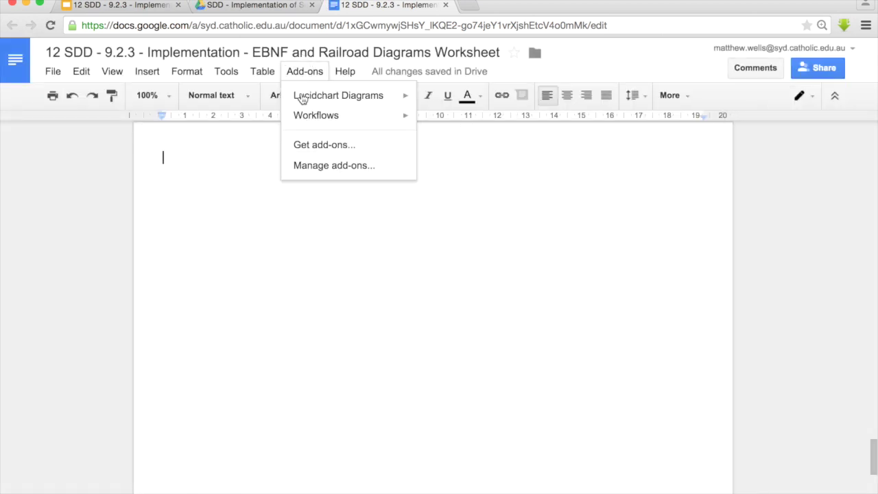
pyautogui.moveTo(392, 97)
pyautogui.click(455, 107)
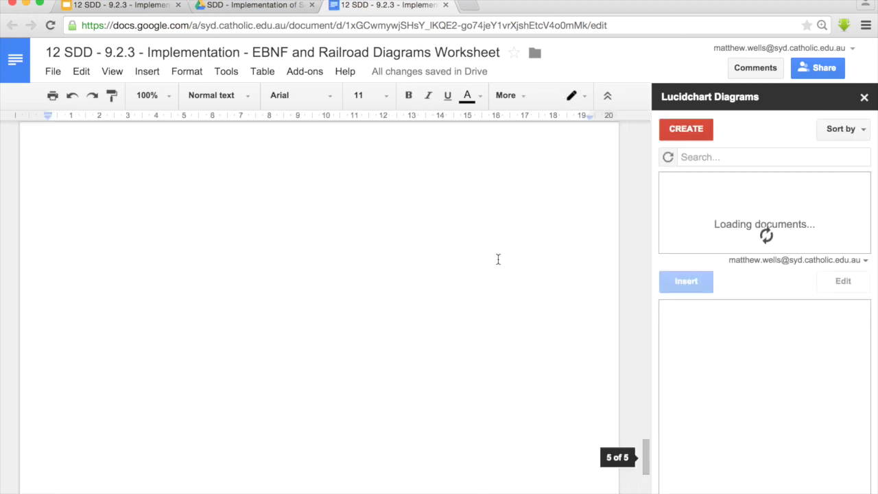
pyautogui.scroll(1, 499, 260)
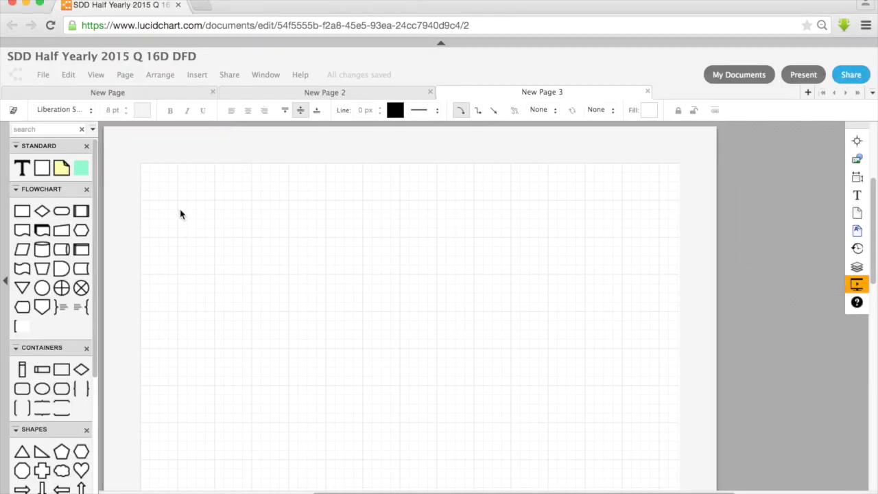
# Add a text label reading 'Letter' to the canvas and shrink it to 80x40.
pyautogui.moveTo(22, 168); pyautogui.dragTo(208, 258)
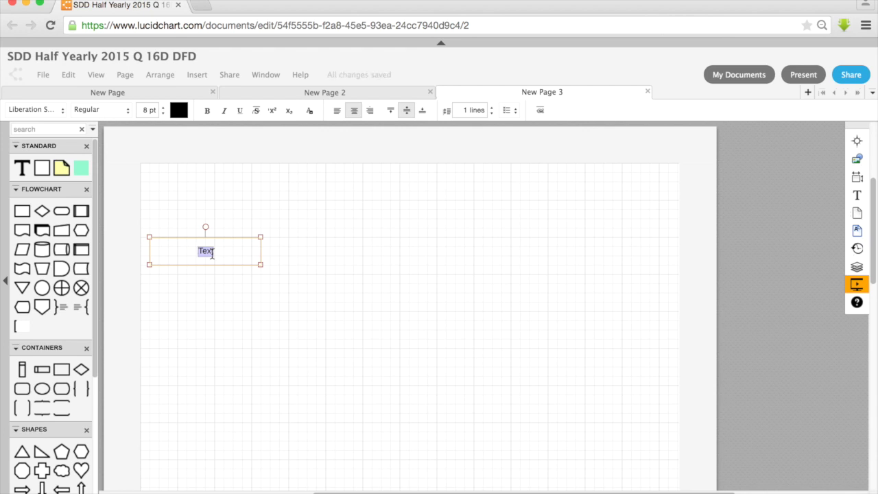
pyautogui.write('Letter')
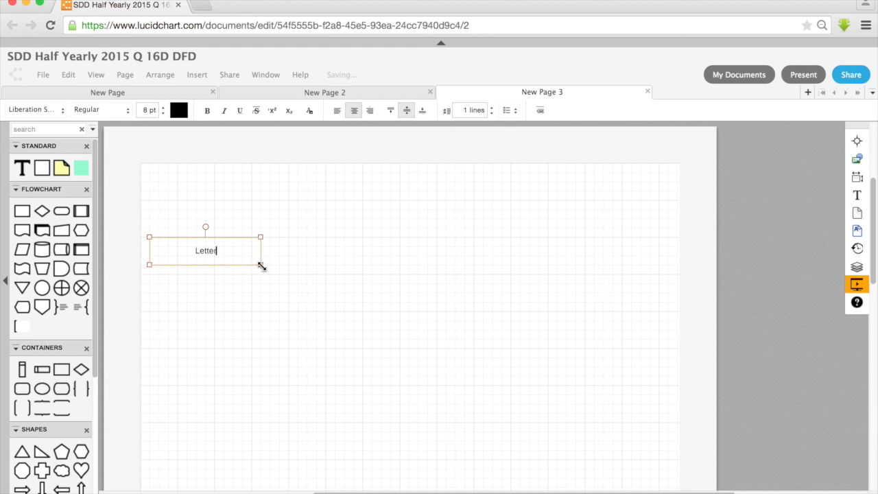
pyautogui.moveTo(262, 264); pyautogui.dragTo(198, 264)
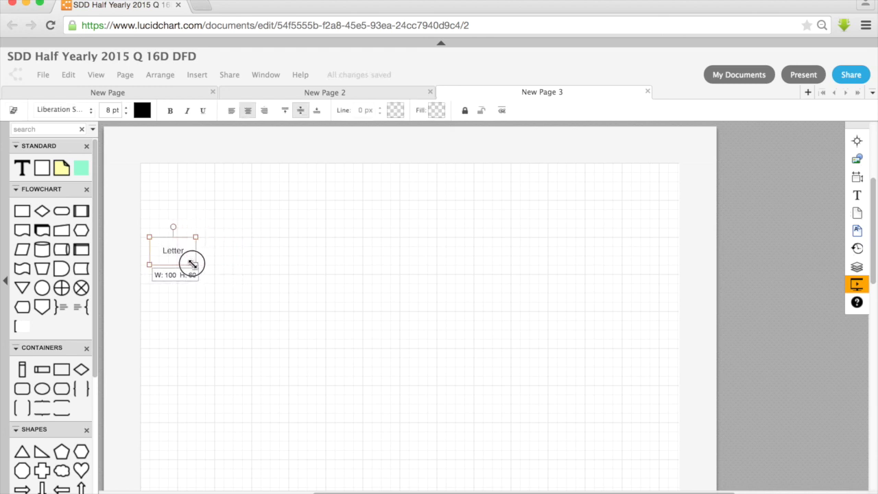
pyautogui.moveTo(192, 264); pyautogui.dragTo(163, 245)
# Paste a duplicate of the Letter label and place it beside the first.
pyautogui.click(189, 245)
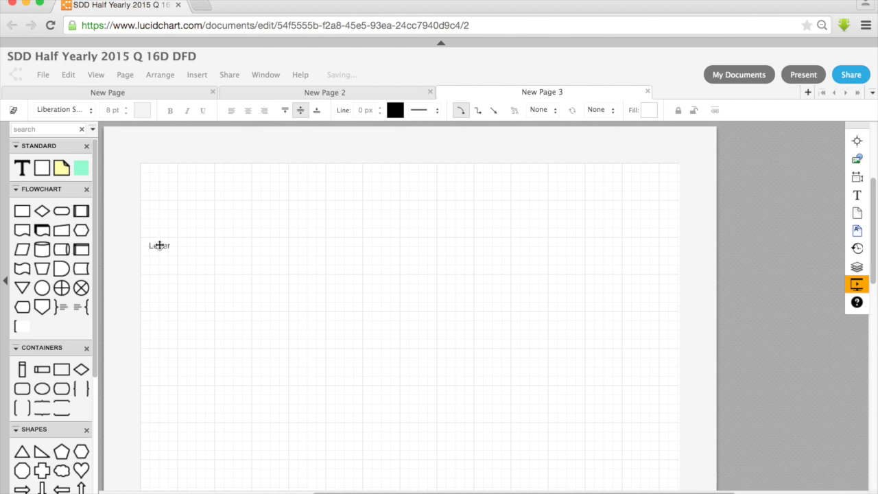
pyautogui.click(159, 245)
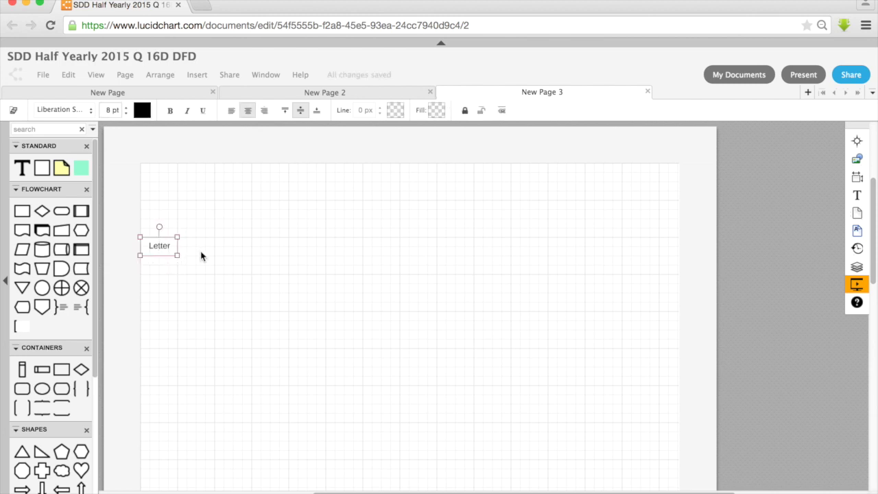
pyautogui.hotkey('ctrl', 'v')
pyautogui.moveTo(485, 309); pyautogui.dragTo(196, 250)
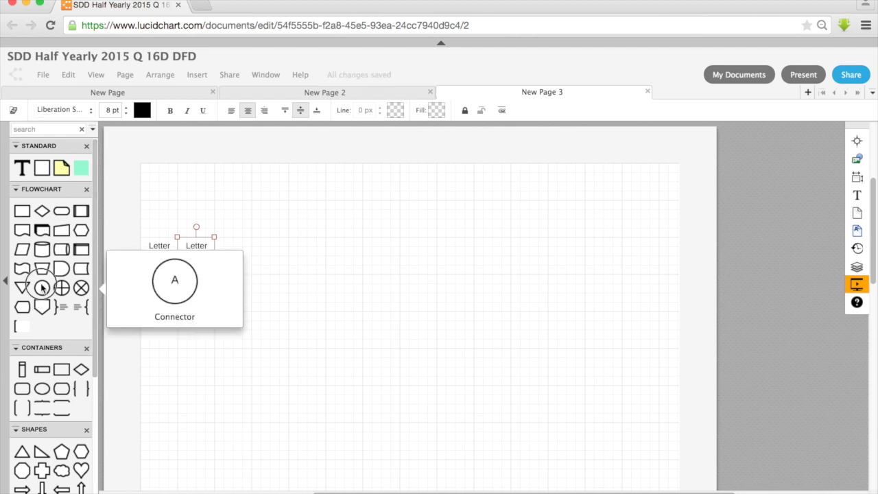
# Add a circle labelled A right of the Letter labels and resize it smaller.
pyautogui.moveTo(42, 288); pyautogui.dragTo(261, 204)
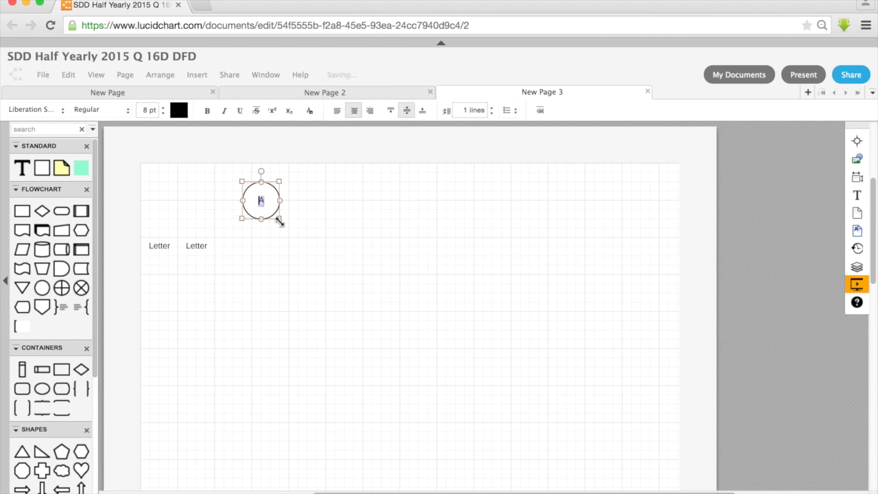
pyautogui.moveTo(279, 221); pyautogui.dragTo(254, 205)
pyautogui.click(260, 270)
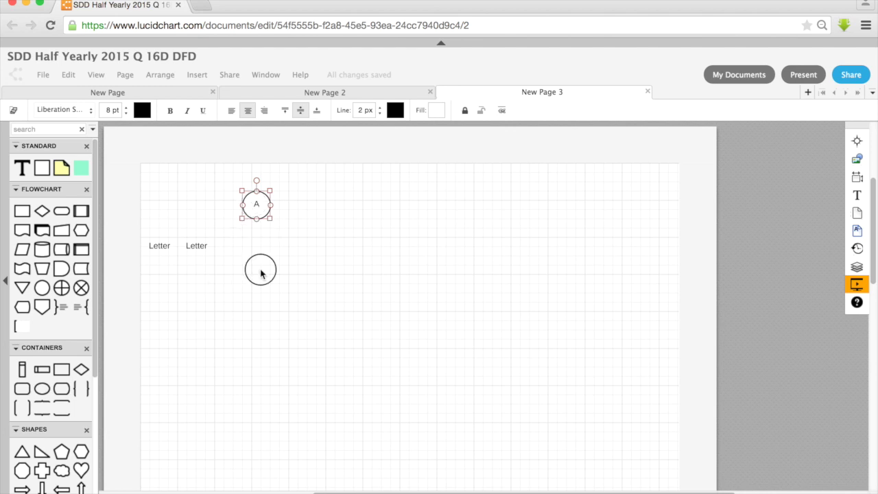
pyautogui.click(256, 213)
# Duplicate circle A directly below it and relabel the copy B.
pyautogui.hotkey('ctrl', 'd')
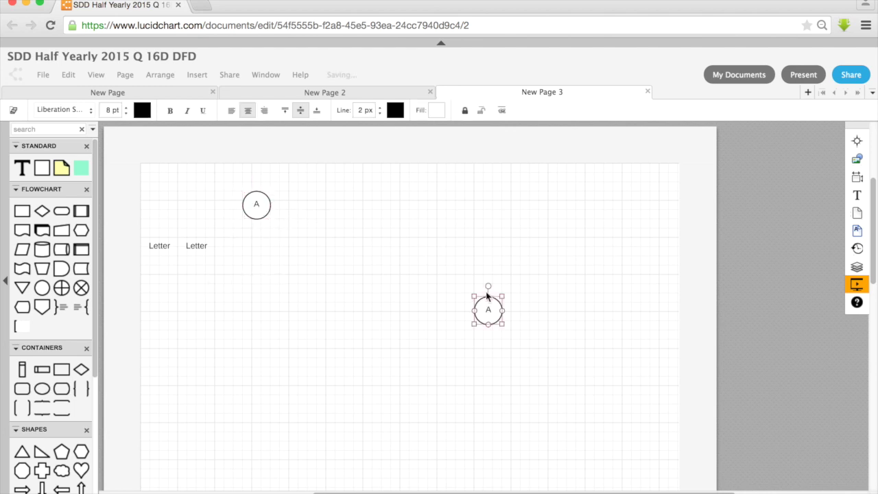
pyautogui.moveTo(414, 307); pyautogui.dragTo(251, 244)
pyautogui.doubleClick(253, 246)
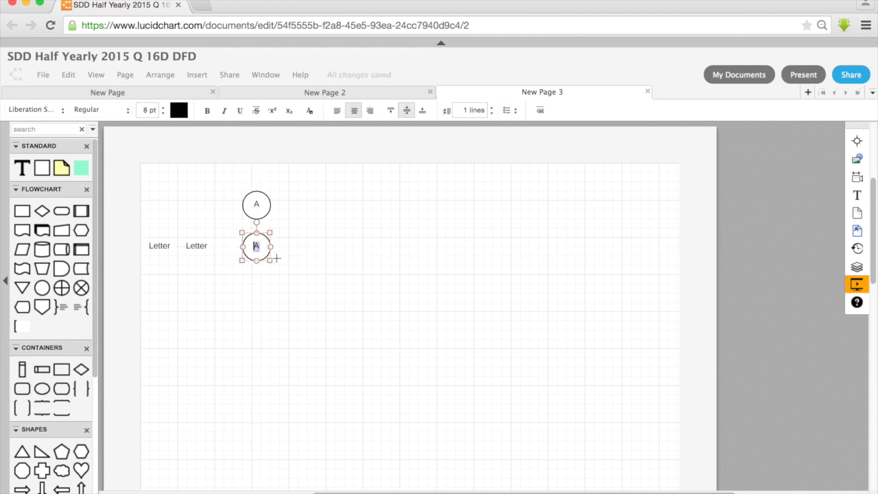
pyautogui.write('B')
pyautogui.click(279, 287)
pyautogui.click(256, 245)
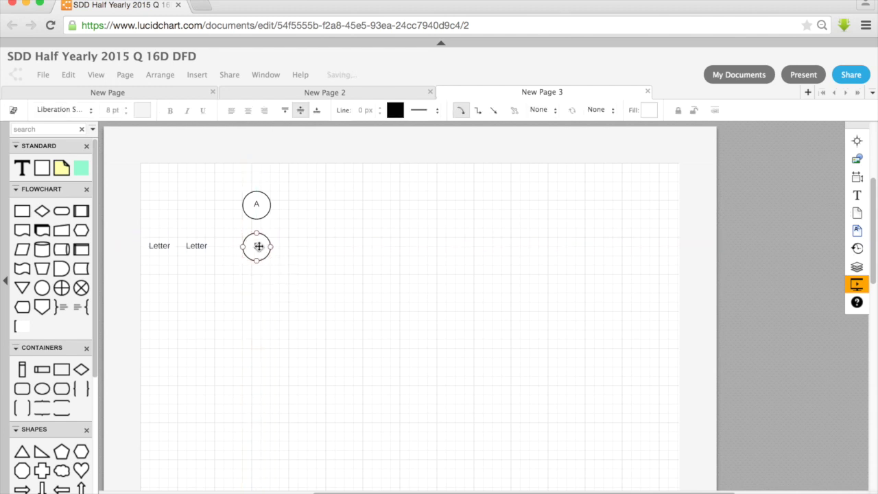
# Duplicate circle B directly below it and relabel the copy C.
pyautogui.hotkey('ctrl', 'd')
pyautogui.moveTo(490, 309); pyautogui.dragTo(256, 289)
pyautogui.doubleClick(256, 288)
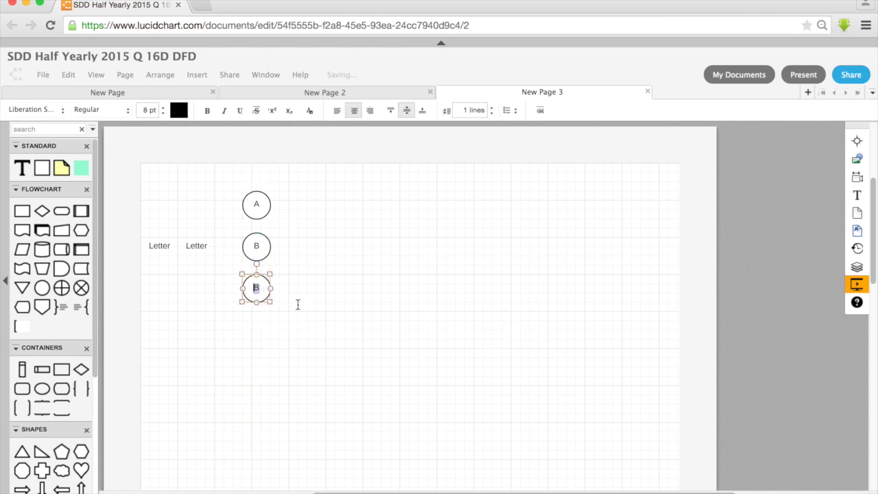
pyautogui.write('C')
pyautogui.click(276, 323)
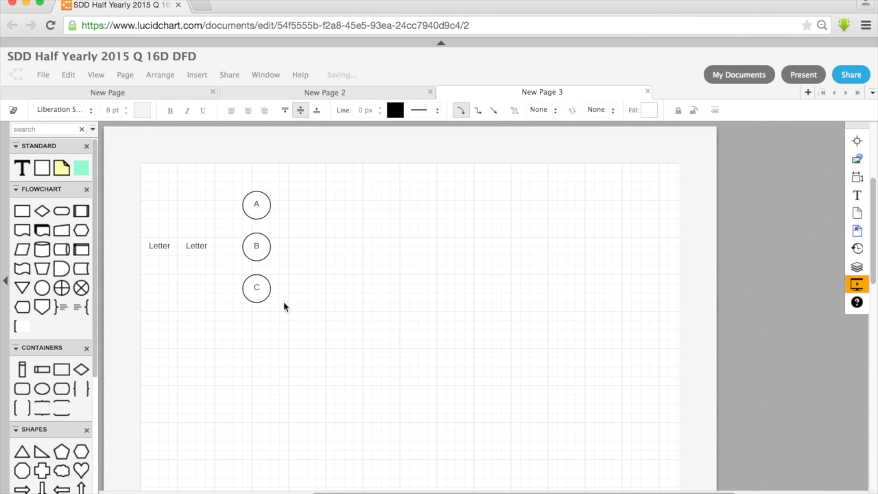
pyautogui.click(263, 296)
# Copy and paste the second Letter label to create a third one.
pyautogui.click(216, 261)
pyautogui.click(267, 245)
pyautogui.click(172, 229)
pyautogui.click(209, 248)
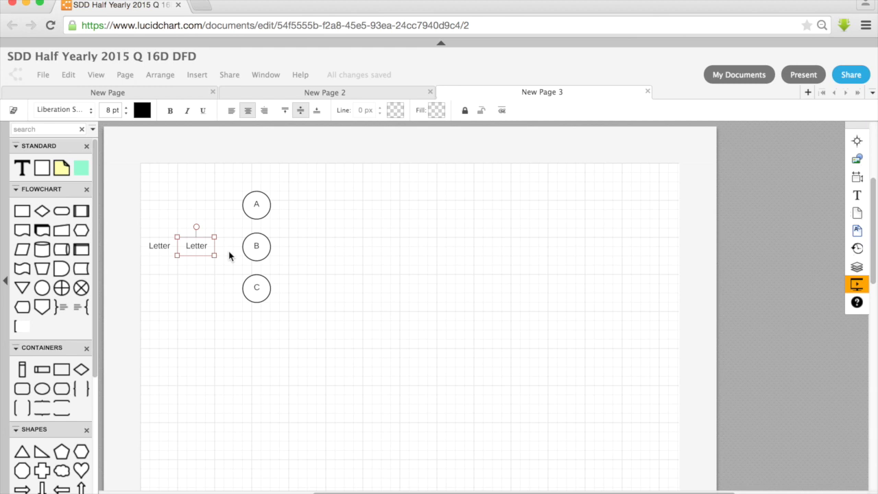
pyautogui.hotkey('ctrl', 'c')
pyautogui.hotkey('ctrl', 'v')
# Place the third Letter right of circle B and connect the middle Letter to circle A without arrowheads.
pyautogui.moveTo(494, 307); pyautogui.dragTo(319, 245)
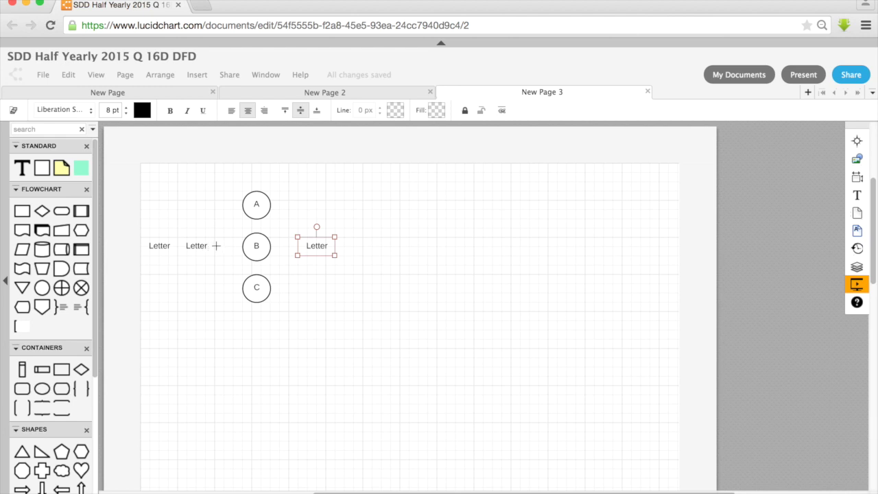
pyautogui.click(196, 246)
pyautogui.moveTo(216, 246); pyautogui.dragTo(241, 206)
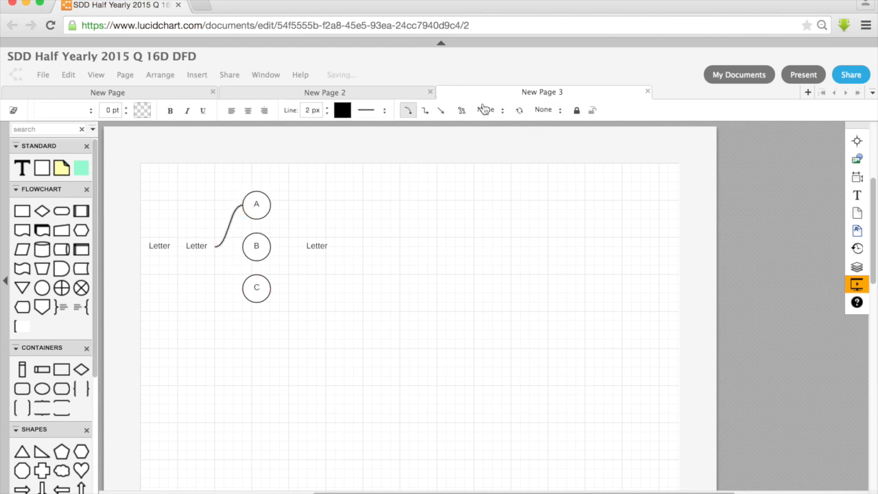
pyautogui.click(549, 109)
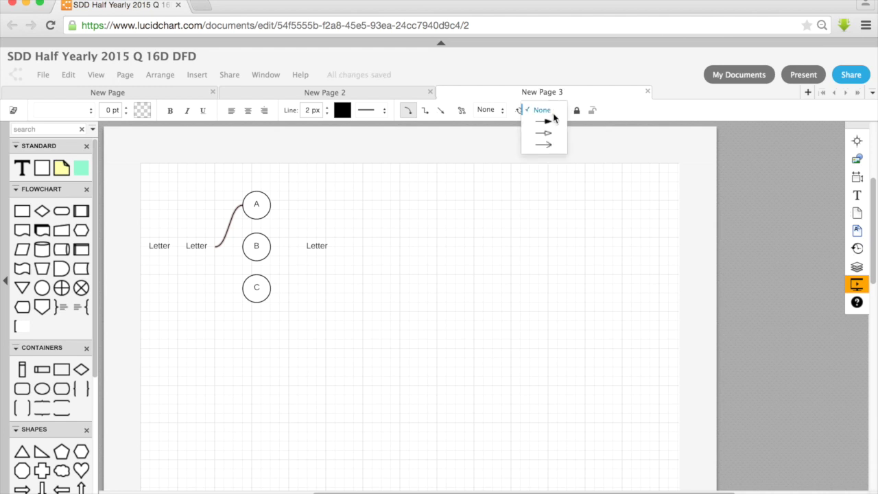
pyautogui.click(549, 110)
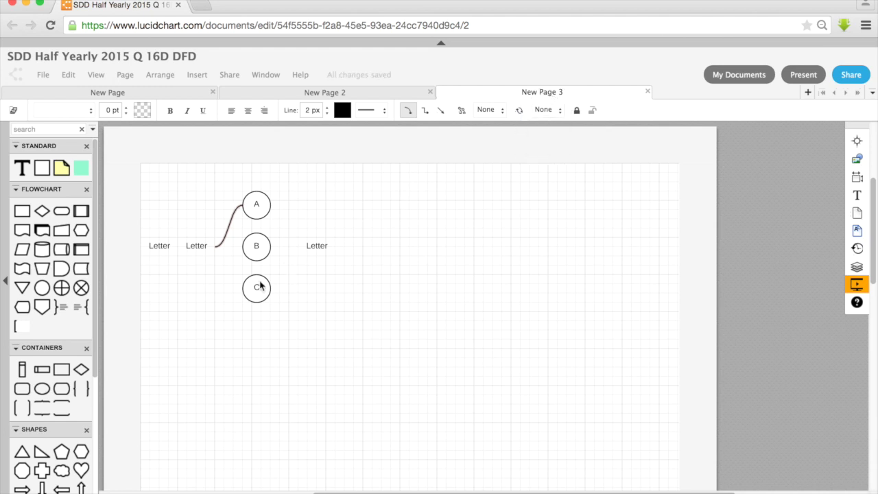
pyautogui.moveTo(219, 247); pyautogui.dragTo(242, 246)
# Connect the middle Letter to circle C, and circles B and A to the right Letter.
pyautogui.click(210, 248)
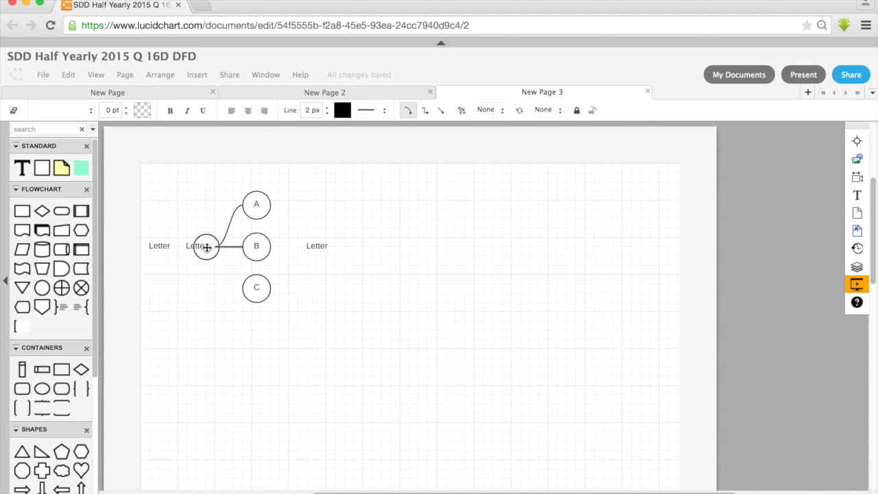
pyautogui.click(207, 247)
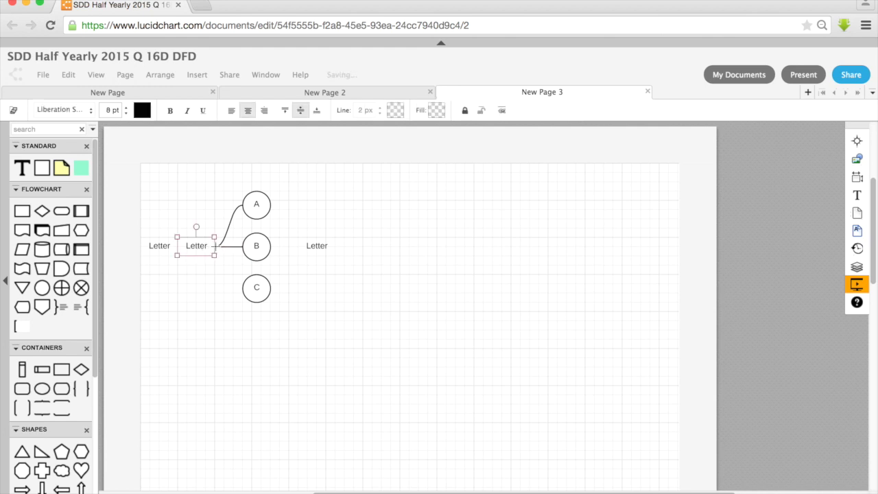
pyautogui.moveTo(215, 246); pyautogui.dragTo(297, 247)
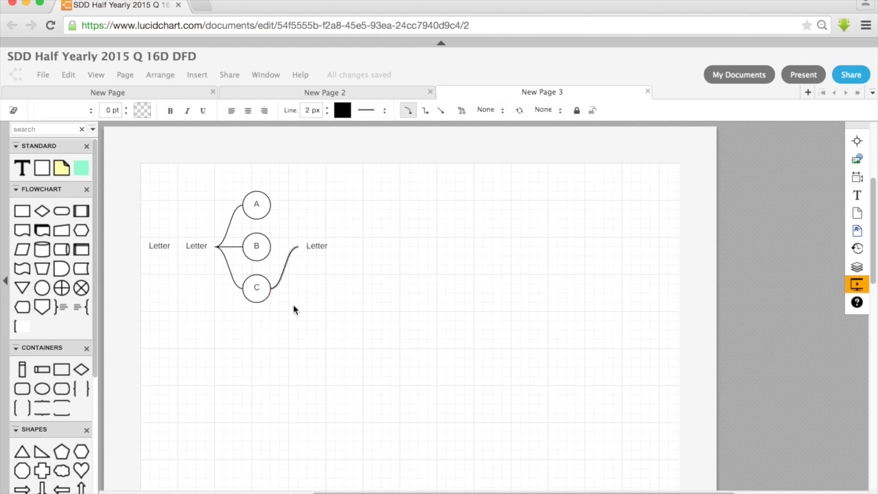
pyautogui.click(317, 251)
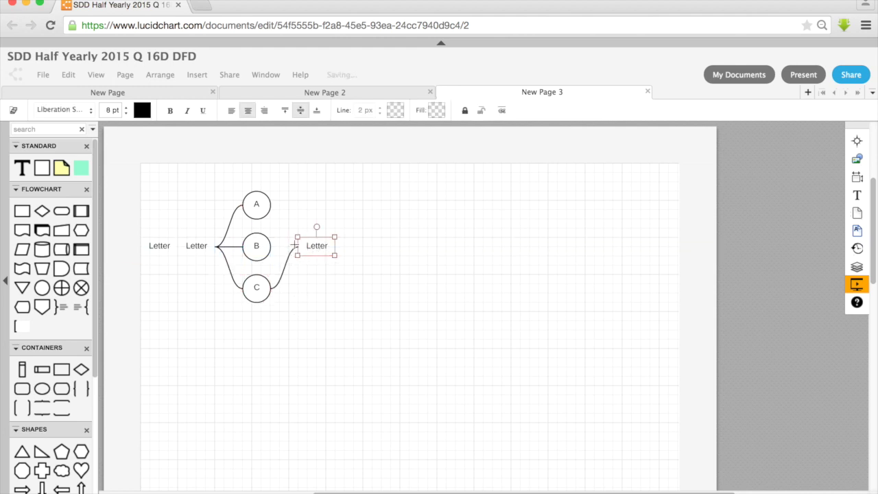
pyautogui.moveTo(271, 247); pyautogui.dragTo(299, 246)
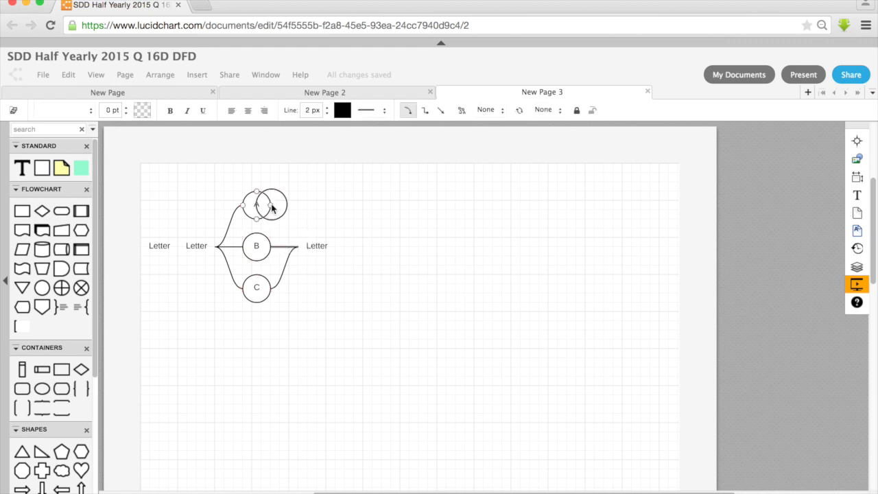
pyautogui.moveTo(270, 204); pyautogui.dragTo(298, 246)
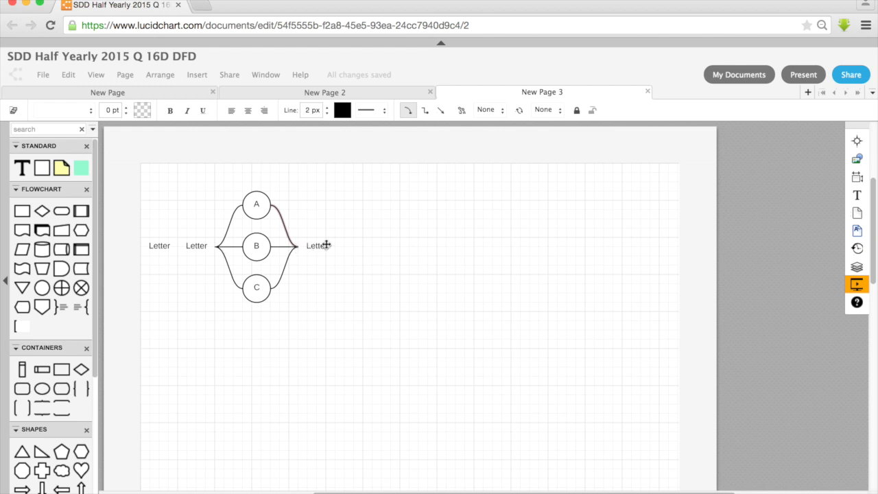
# Draw a line from the left Letter label into the branches.
pyautogui.click(197, 245)
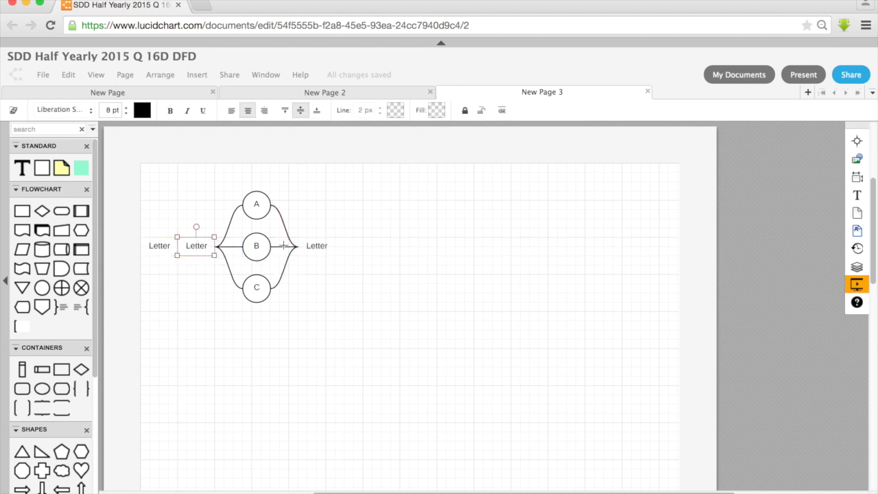
pyautogui.click(317, 247)
pyautogui.click(163, 246)
pyautogui.moveTo(178, 245); pyautogui.dragTo(216, 246)
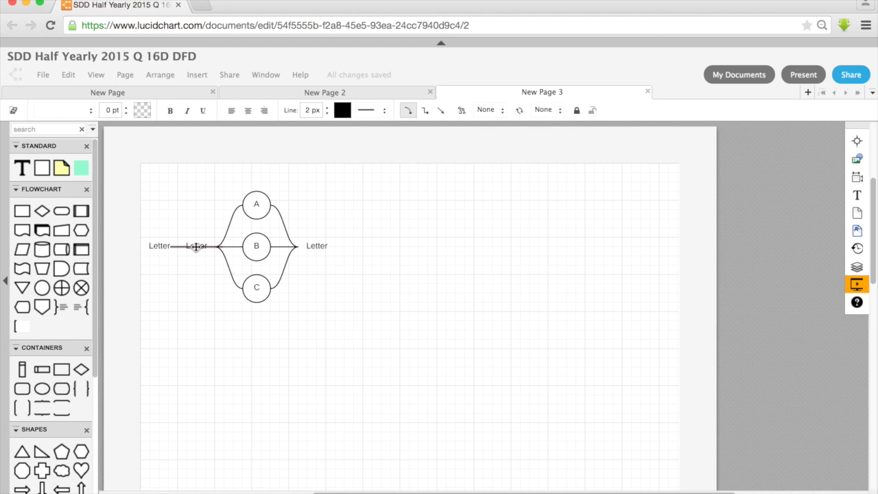
# Delete the text from the middle Letter label.
pyautogui.doubleClick(196, 247)
pyautogui.press('BackSpace')
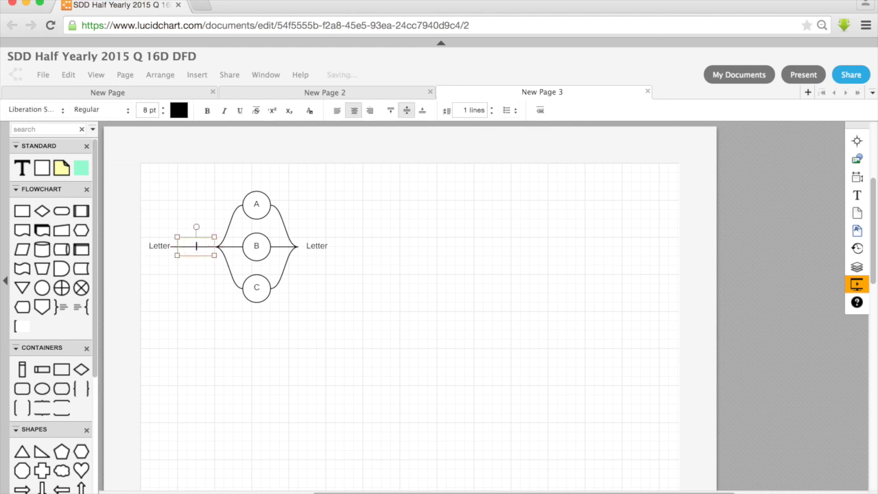
pyautogui.click(195, 305)
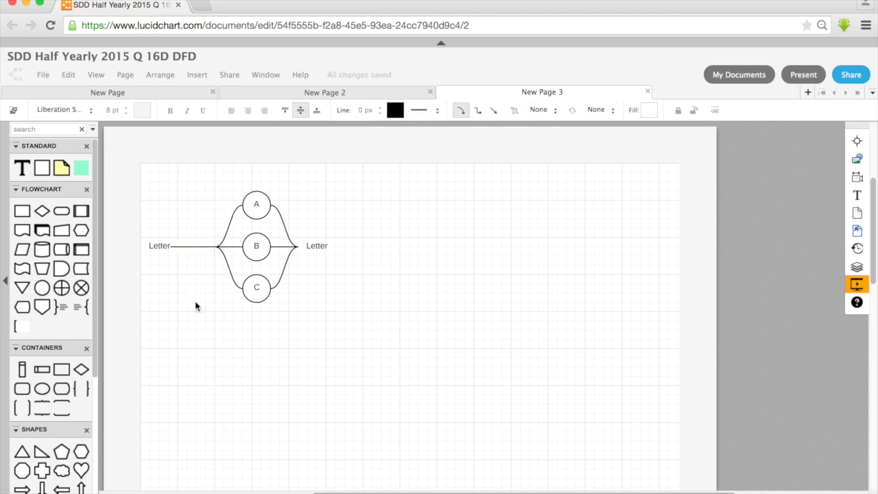
# Draw an exit line past the rejoined branches, clear the right Letter text, and return to Google Docs.
pyautogui.click(315, 245)
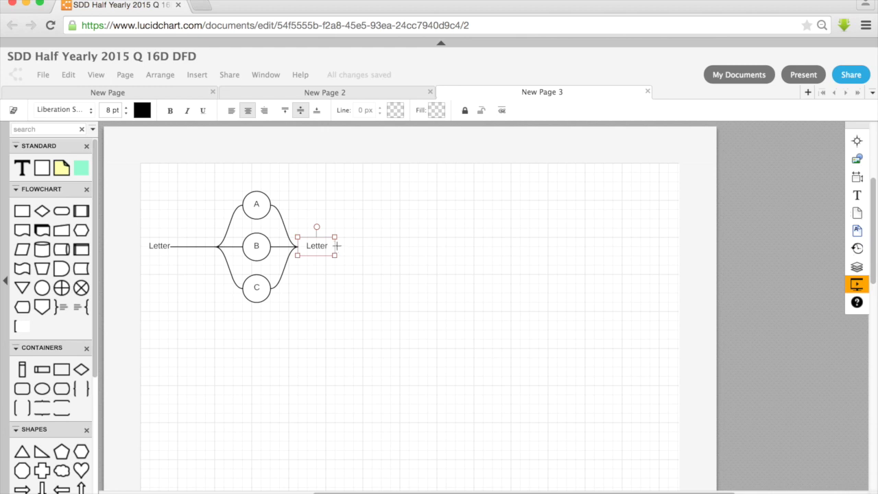
pyautogui.moveTo(337, 245); pyautogui.dragTo(305, 247)
pyautogui.doubleClick(308, 247)
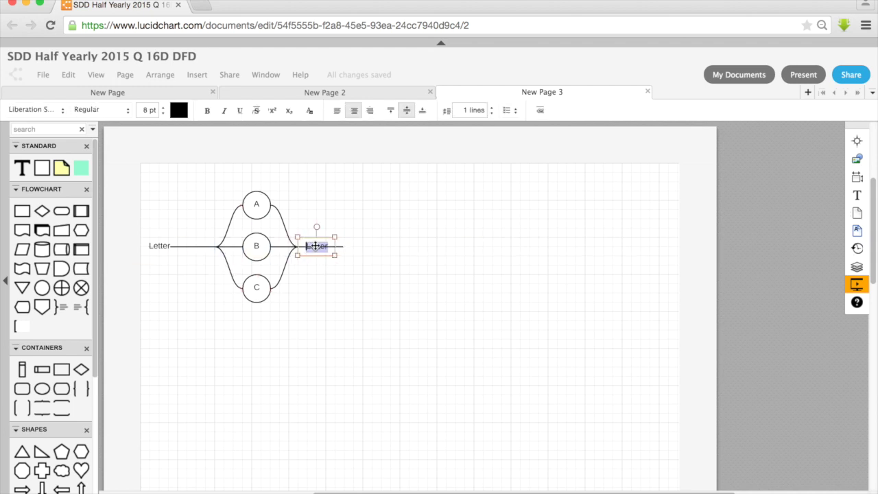
pyautogui.press('BackSpace')
pyautogui.click(315, 301)
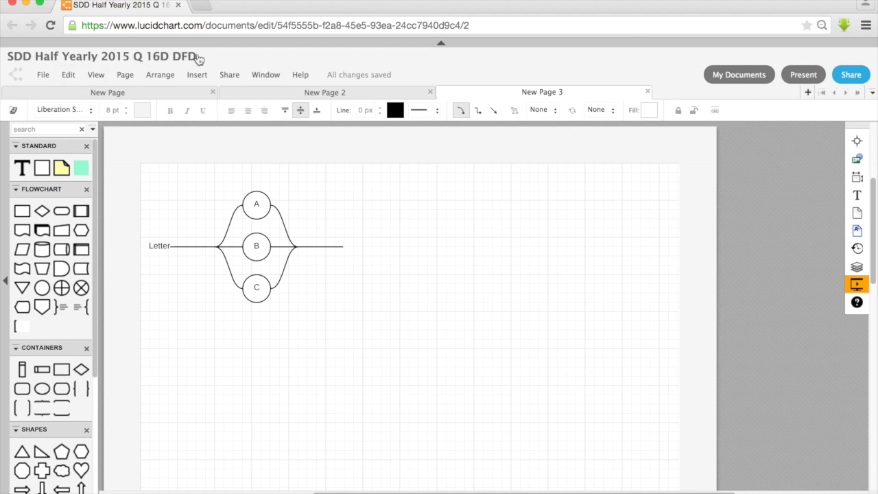
pyautogui.press('super+w')
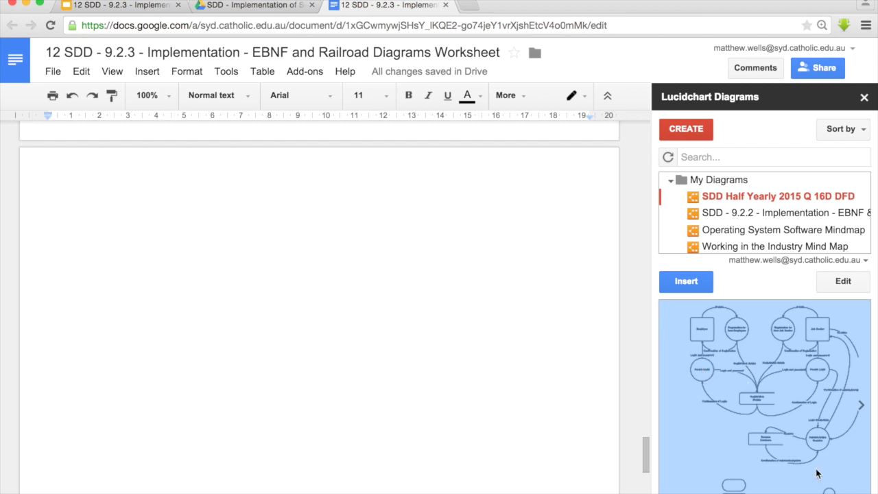
# Insert the Letter A/B/C railroad diagram page into the worksheet and shrink it to about half size.
pyautogui.click(862, 406)
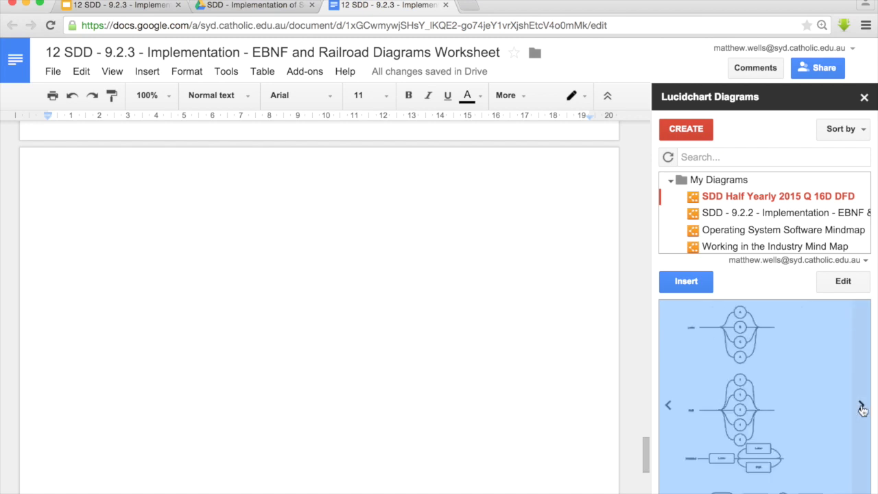
pyautogui.click(862, 406)
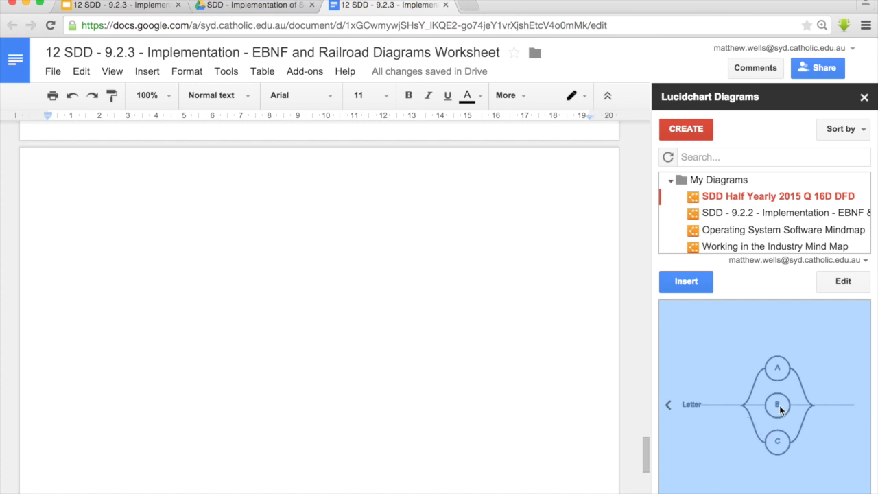
pyautogui.click(681, 284)
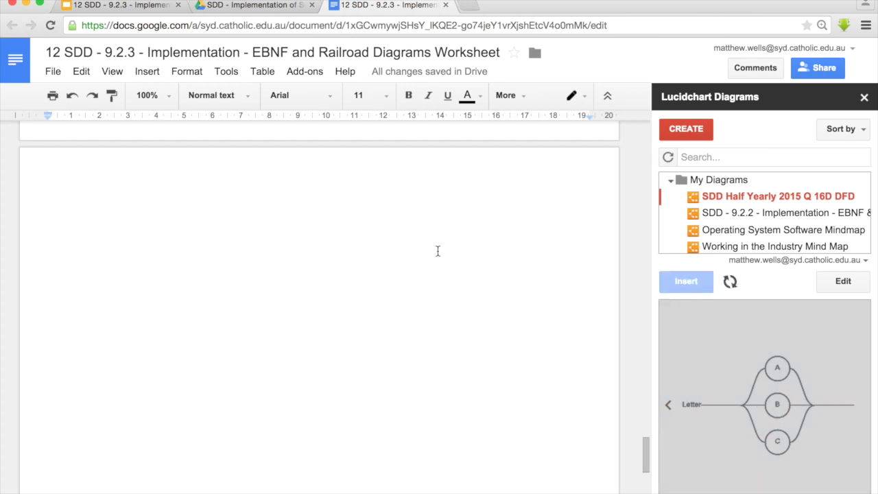
pyautogui.click(55, 185)
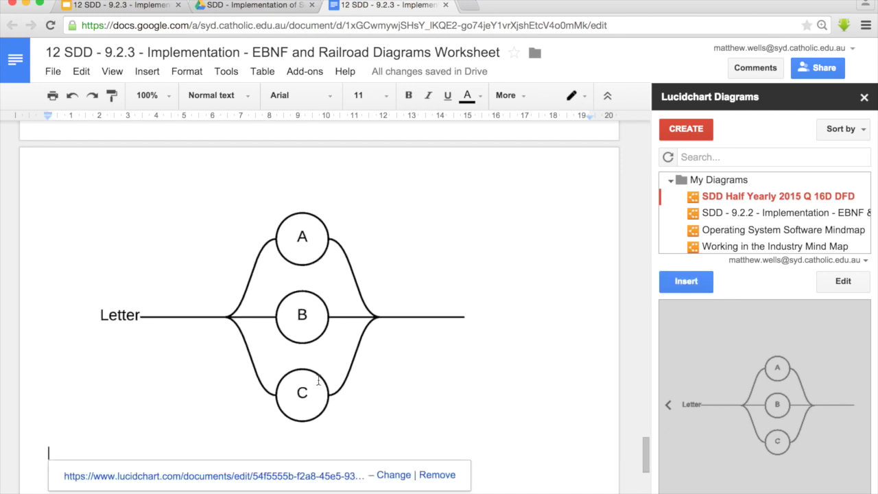
pyautogui.click(414, 404)
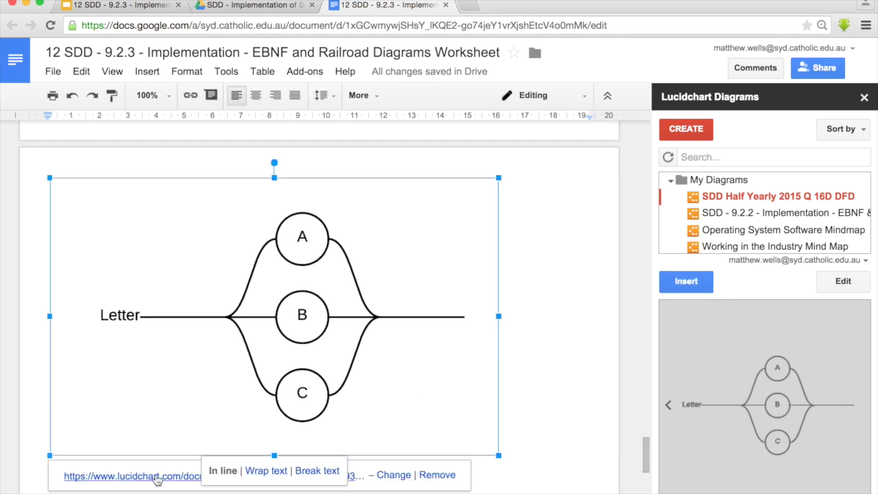
pyautogui.moveTo(501, 458); pyautogui.dragTo(282, 329)
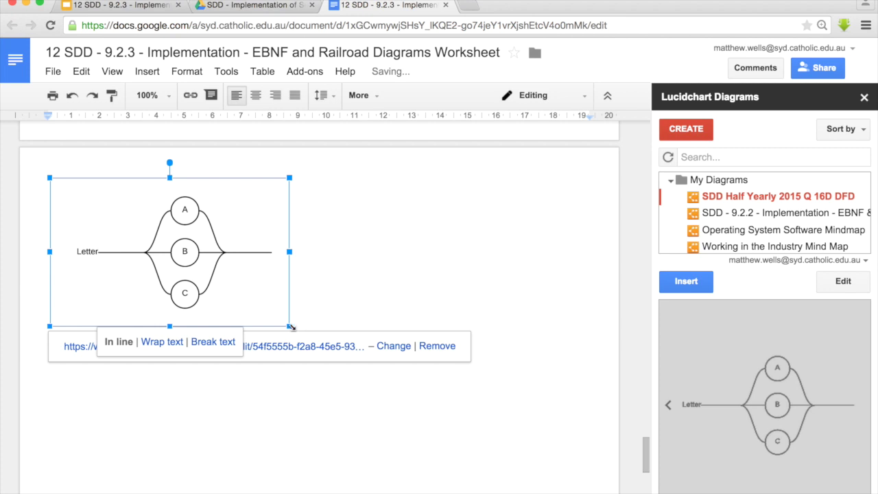